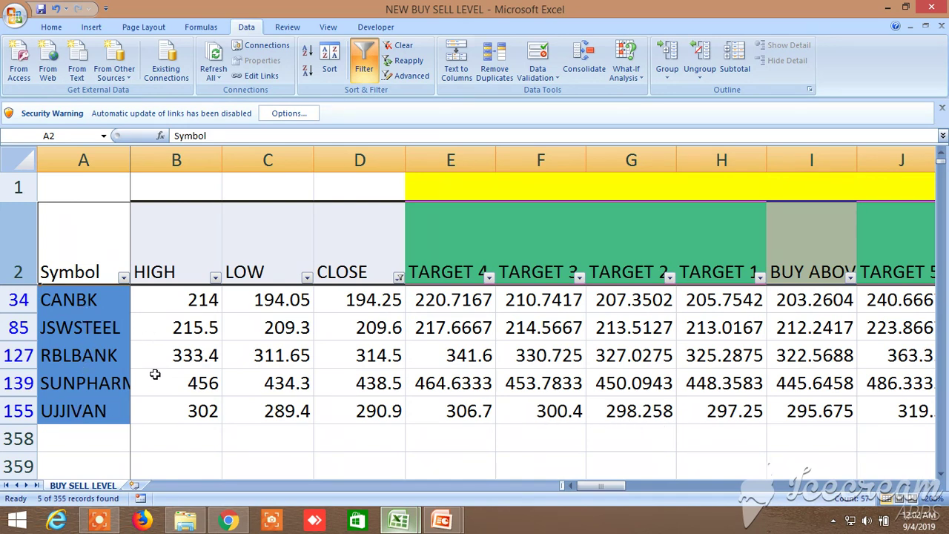
# - Examine the buy-side headers of the filtered stocks: BUY ABOVE, TARGET 1 to TARGET 4, and TARGET 5 to TARGET 8
pyautogui.moveTo(582, 486)
pyautogui.mouseDown()
pyautogui.moveTo(900, 483)
pyautogui.moveTo(587, 484)
pyautogui.mouseUp()
pyautogui.click(929, 487)
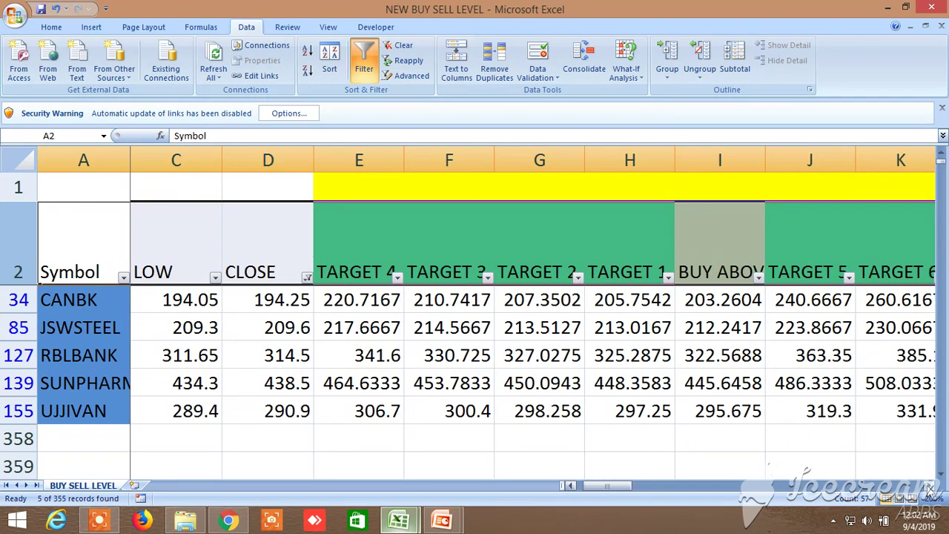
pyautogui.click(703, 236)
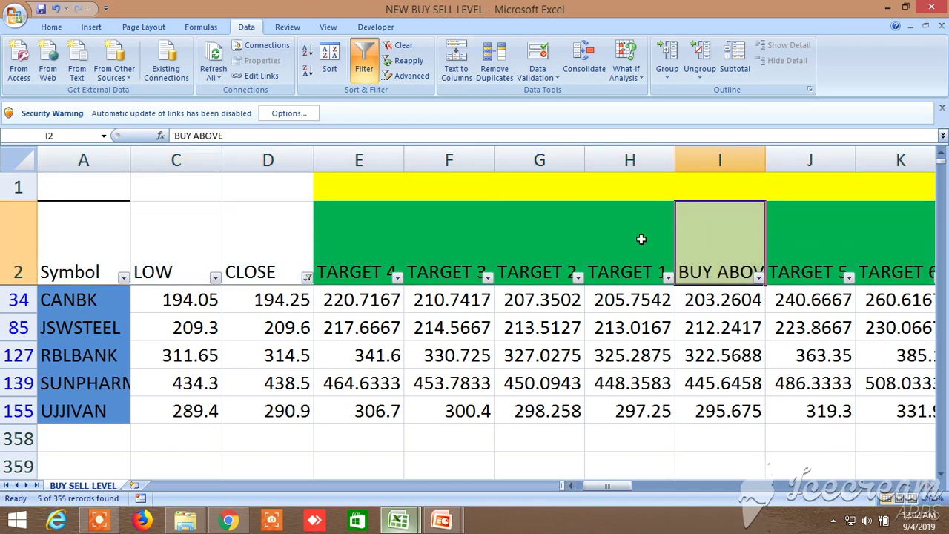
pyautogui.click(619, 238)
pyautogui.click(373, 239)
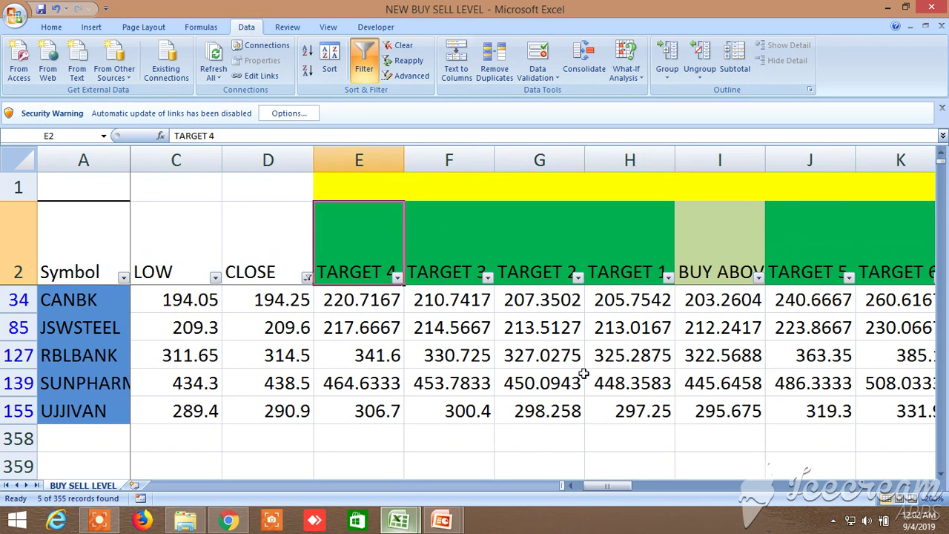
pyautogui.click(931, 486)
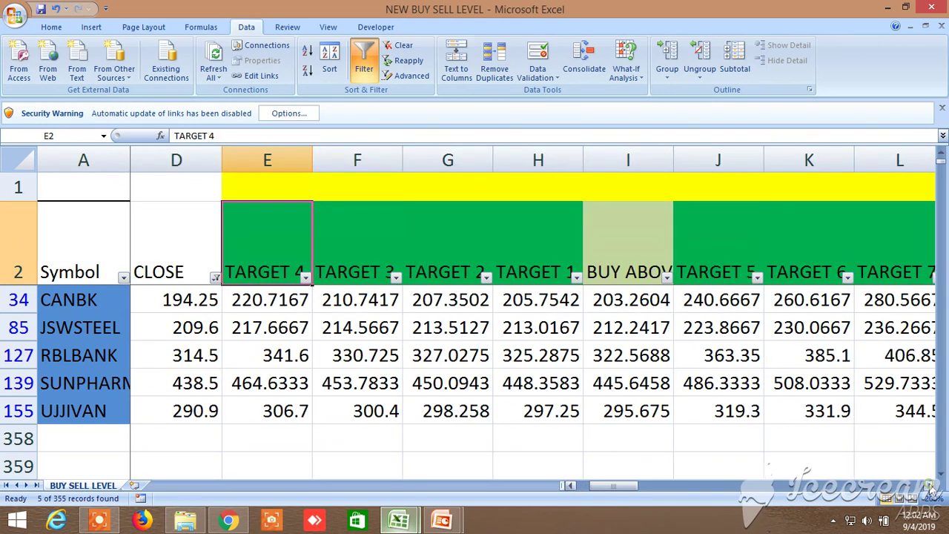
pyautogui.click(932, 486)
pyautogui.click(630, 236)
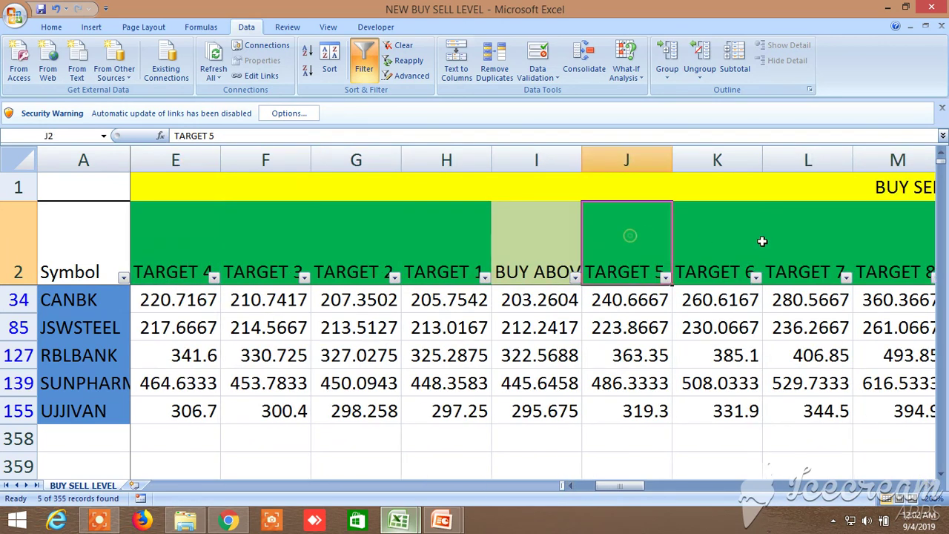
pyautogui.click(898, 247)
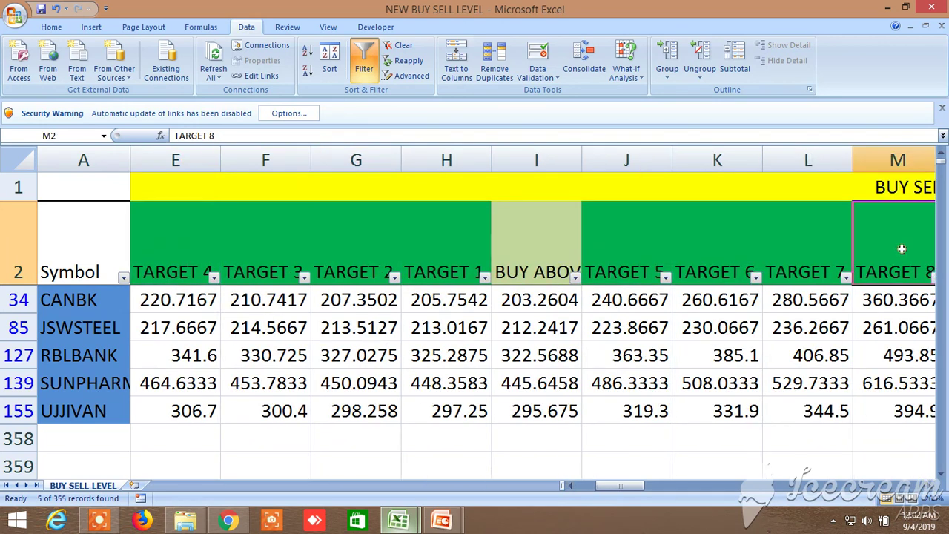
# - Examine the sell-side headers of the filtered stocks, SELL BELOW and its TARGET 1 to TARGET 8 columns
pyautogui.click(932, 486)
pyautogui.click(931, 485)
pyautogui.click(931, 485)
pyautogui.click(931, 486)
pyautogui.click(931, 486)
pyautogui.click(931, 486)
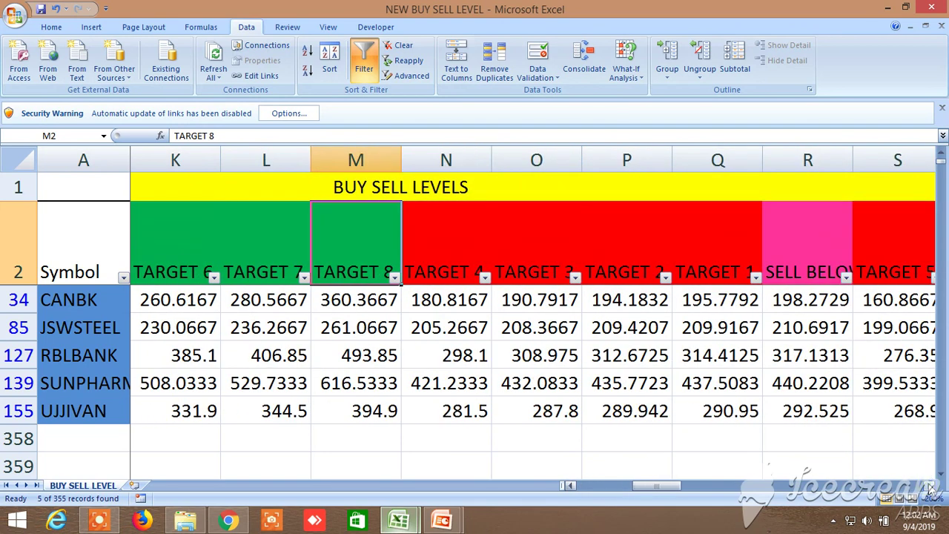
pyautogui.click(931, 486)
pyautogui.click(725, 242)
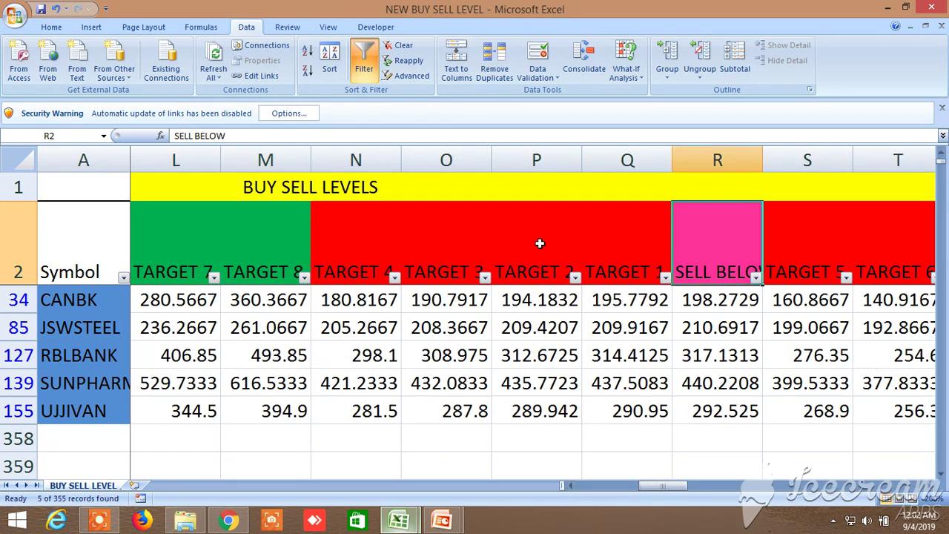
pyautogui.click(803, 238)
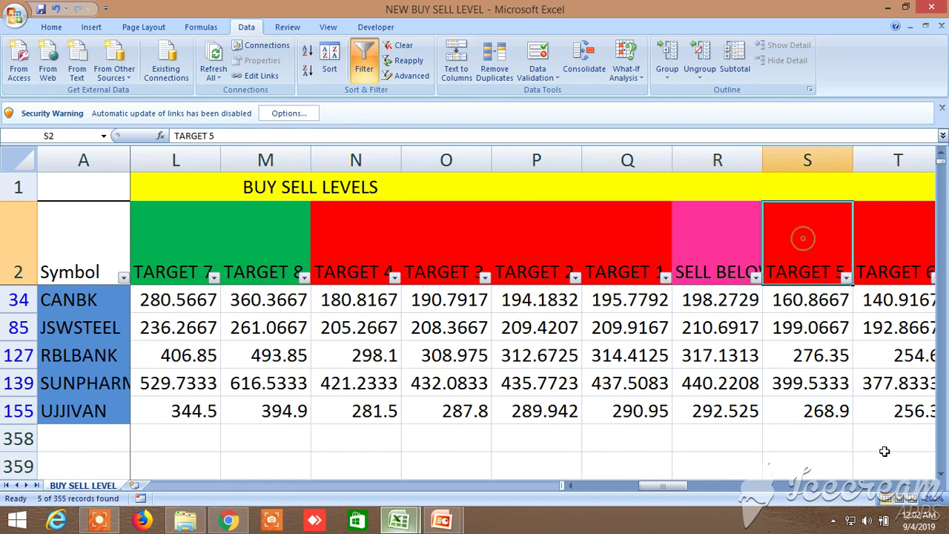
pyautogui.click(932, 486)
pyautogui.click(931, 486)
pyautogui.click(931, 486)
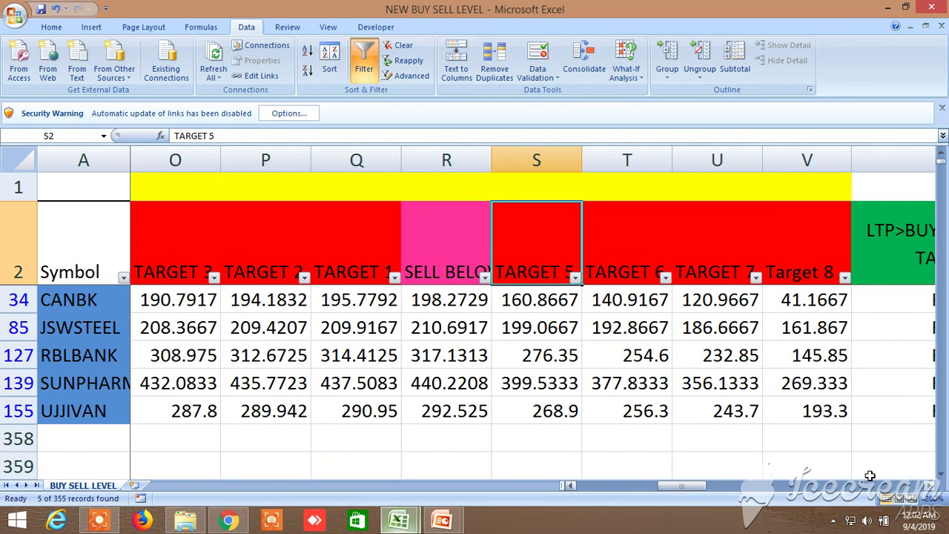
# - Go back to the buy-side columns and review the BUY ABOVE level and targets next to the CLOSE prices
pyautogui.click(571, 486)
pyautogui.click(571, 486)
pyautogui.click(571, 486)
pyautogui.click(571, 486)
pyautogui.click(571, 486)
pyautogui.click(570, 486)
pyautogui.click(571, 486)
pyautogui.click(570, 486)
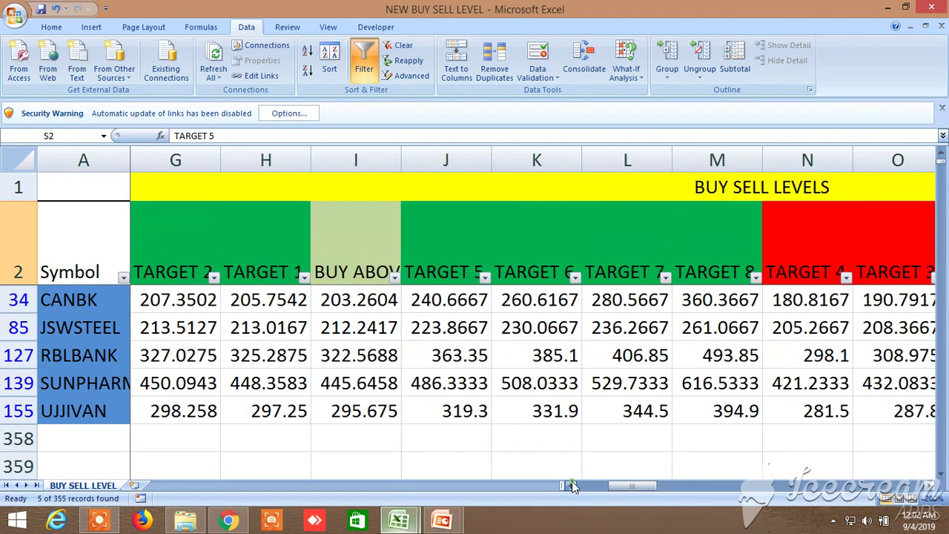
pyautogui.click(571, 486)
pyautogui.click(571, 486)
pyautogui.click(571, 486)
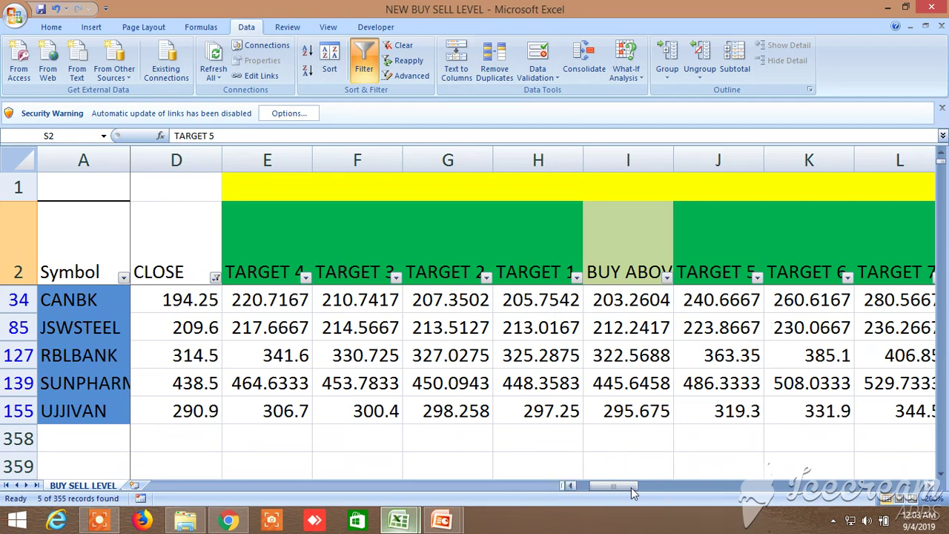
# - Review the ALTERNATIVE BUY SELL LEVELS section with its BUY ABOVE, SELL BELOW and TARGET 1 to TARGET 3 columns
pyautogui.moveTo(622, 485); pyautogui.dragTo(839, 486)
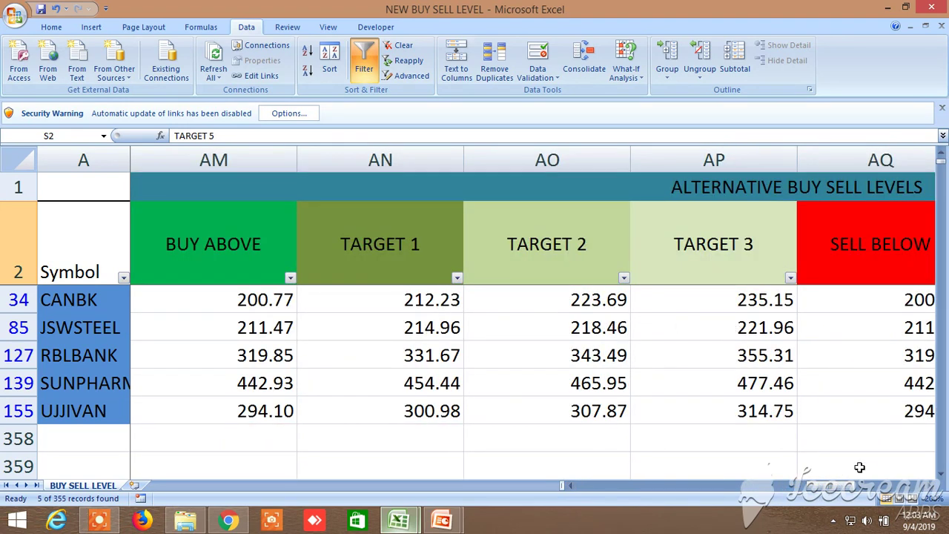
pyautogui.click(932, 487)
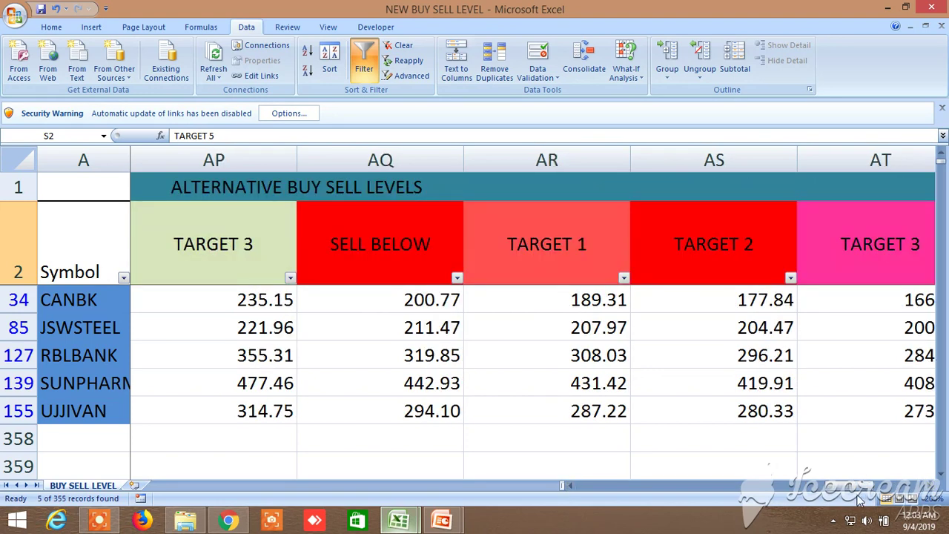
pyautogui.moveTo(857, 488); pyautogui.dragTo(838, 486)
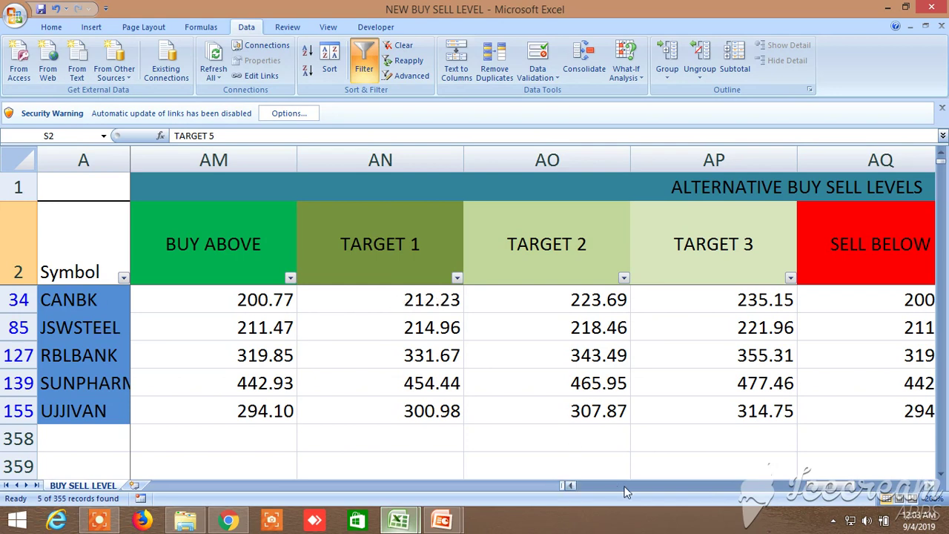
# - Remove the filter from the BUY SELL LEVEL table to show every symbol again
pyautogui.moveTo(785, 486); pyautogui.dragTo(602, 487)
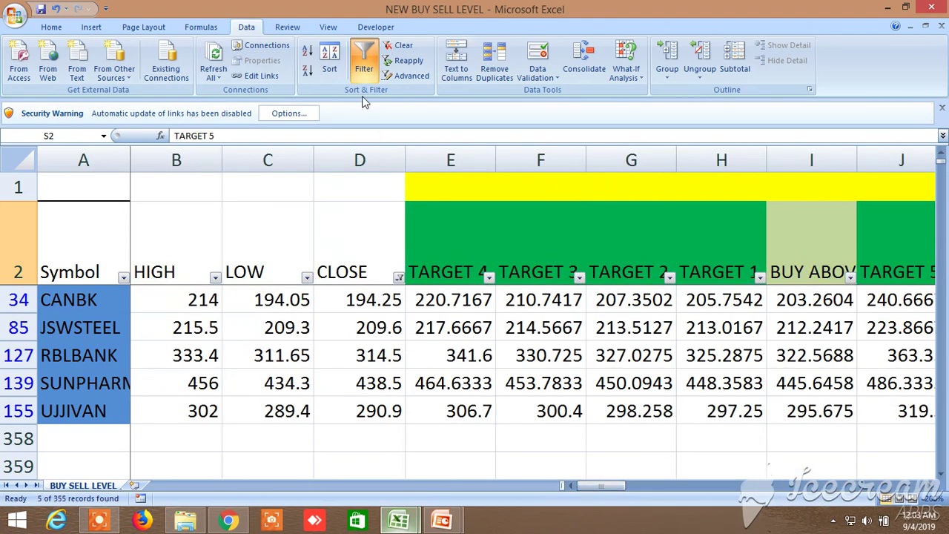
pyautogui.click(363, 59)
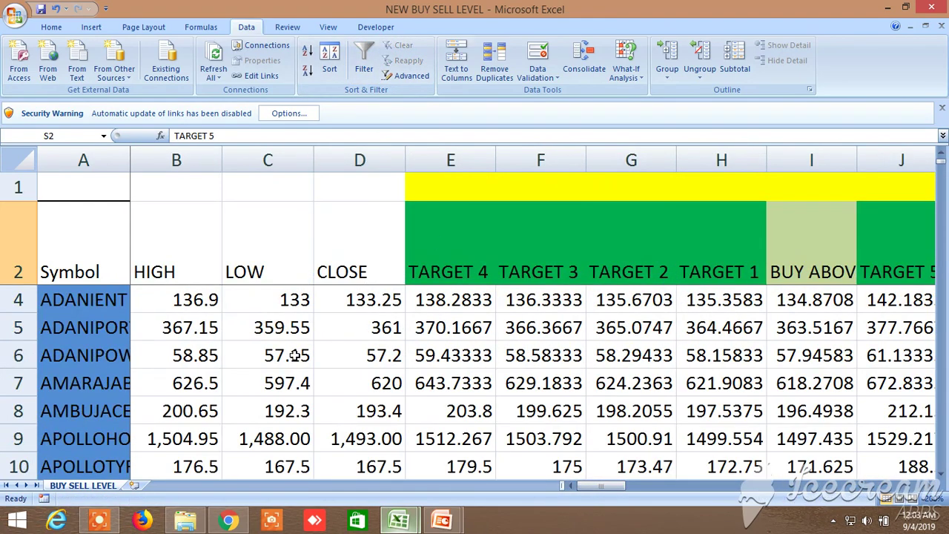
# - Look through the complete symbol list, covering the blue stock rows, the orange commodity rows and the dark red stock rows
pyautogui.scroll(-5, 295, 355)
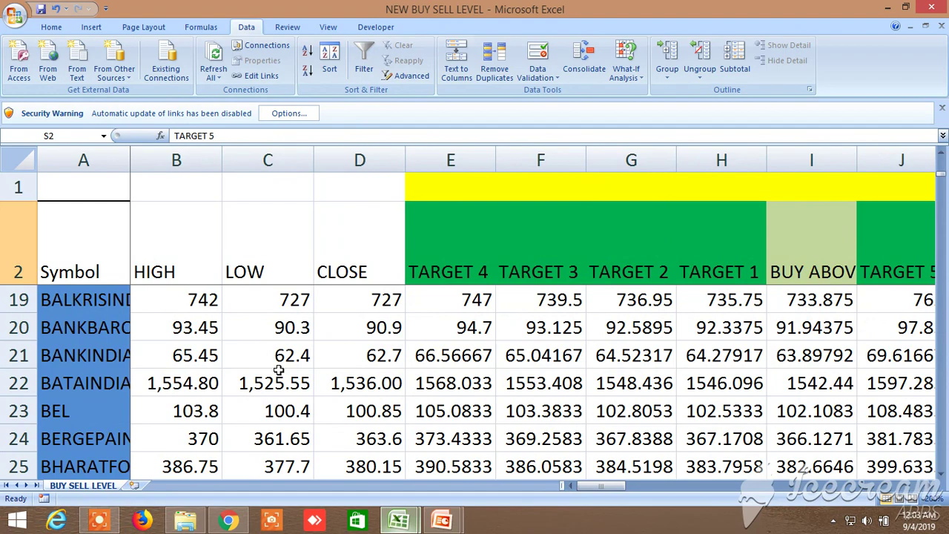
pyautogui.scroll(-20, 278, 369)
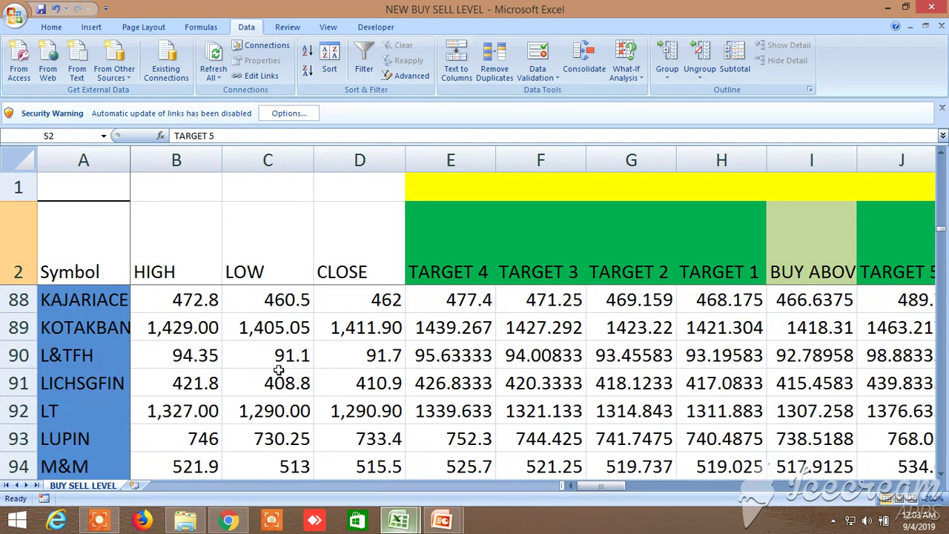
pyautogui.scroll(-20, 278, 369)
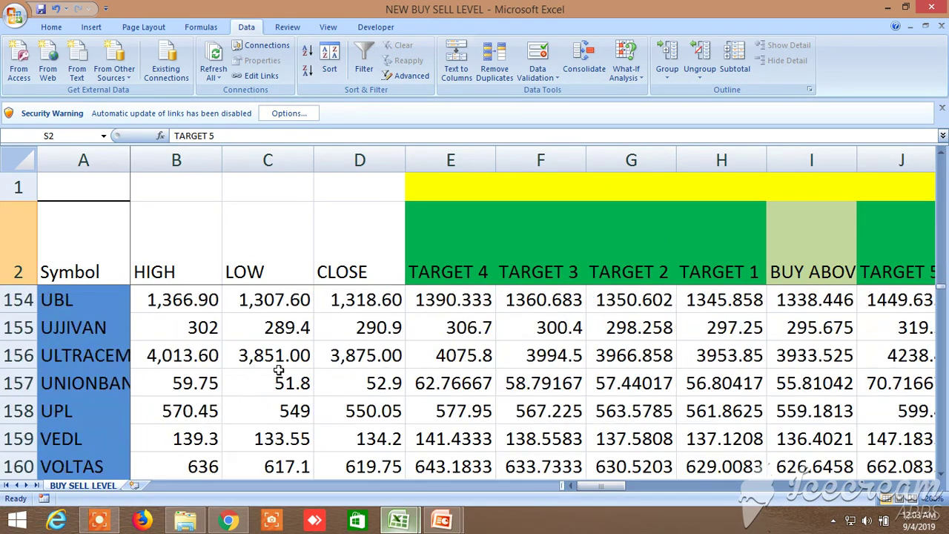
pyautogui.scroll(-3, 278, 369)
pyautogui.scroll(2, 278, 370)
pyautogui.scroll(-1, 278, 369)
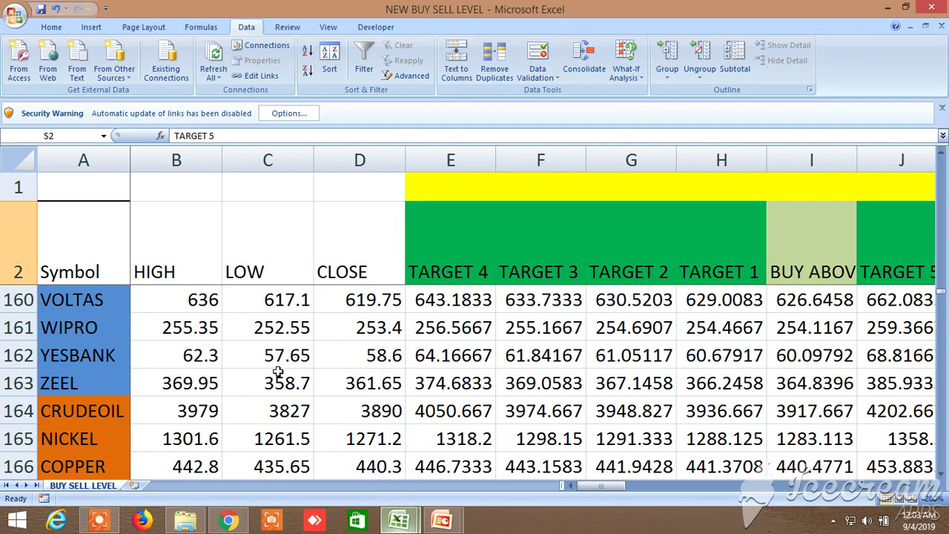
pyautogui.scroll(-7, 322, 382)
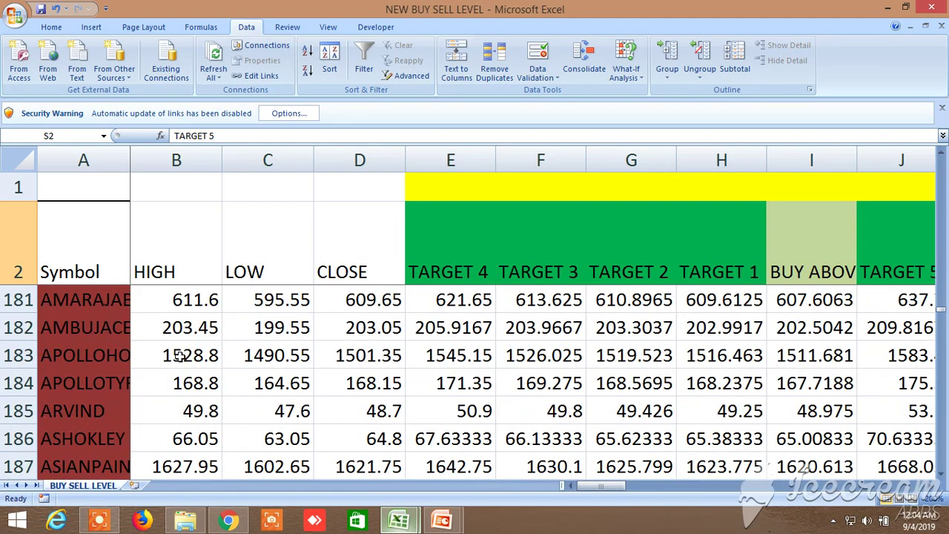
pyautogui.scroll(-12, 221, 381)
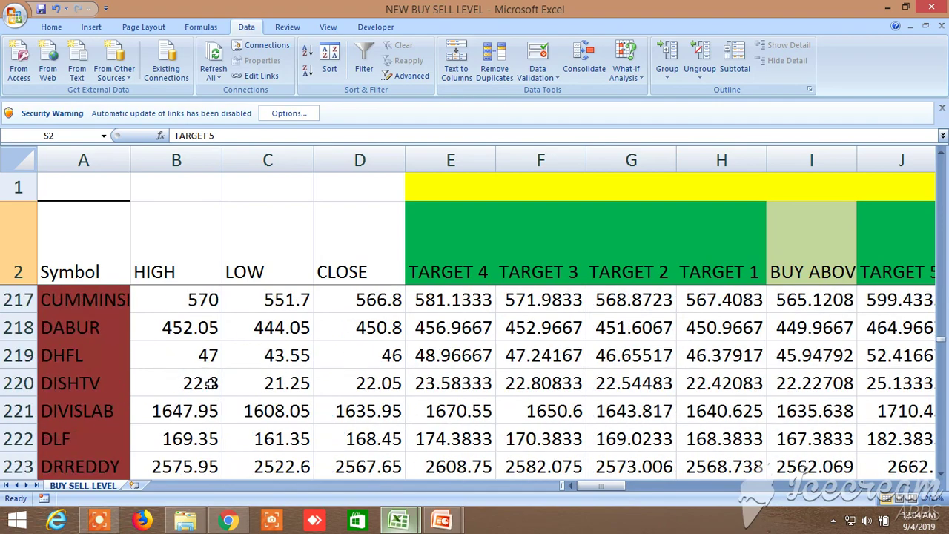
pyautogui.scroll(5, 215, 382)
pyautogui.scroll(20, 215, 385)
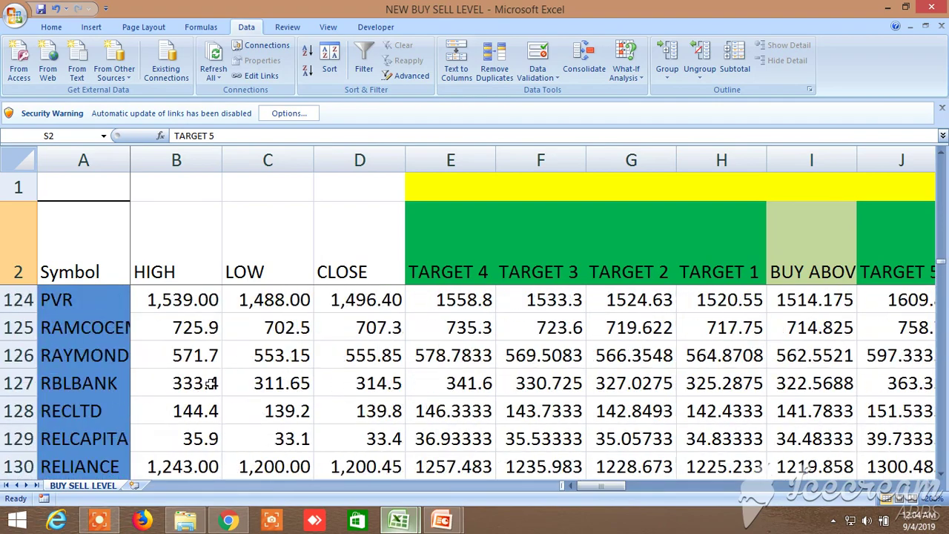
pyautogui.scroll(6, 256, 388)
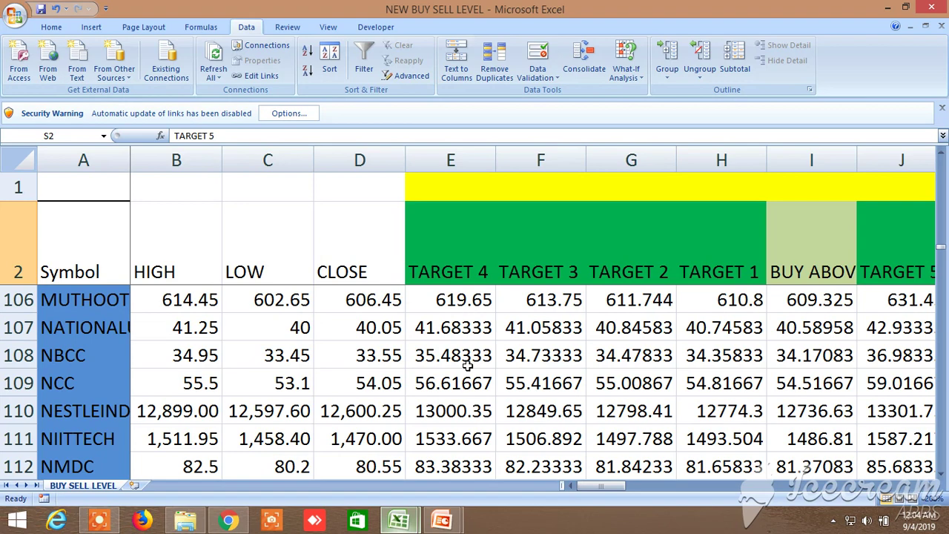
# - Find the BANKNIFTY and NIFTY rows below the commodities and examine their BUY ABOVE level and buy targets
pyautogui.scroll(-19, 468, 364)
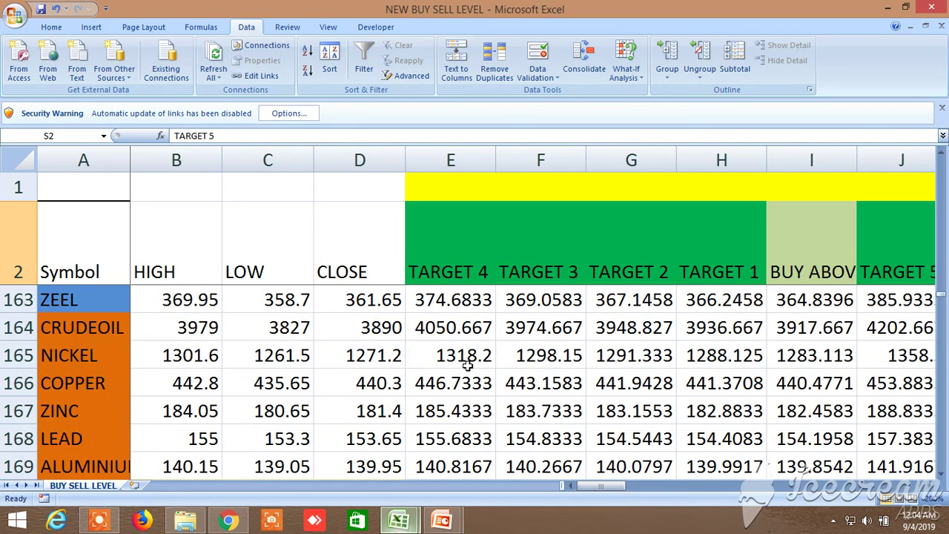
pyautogui.scroll(-4, 467, 365)
pyautogui.scroll(1, 468, 365)
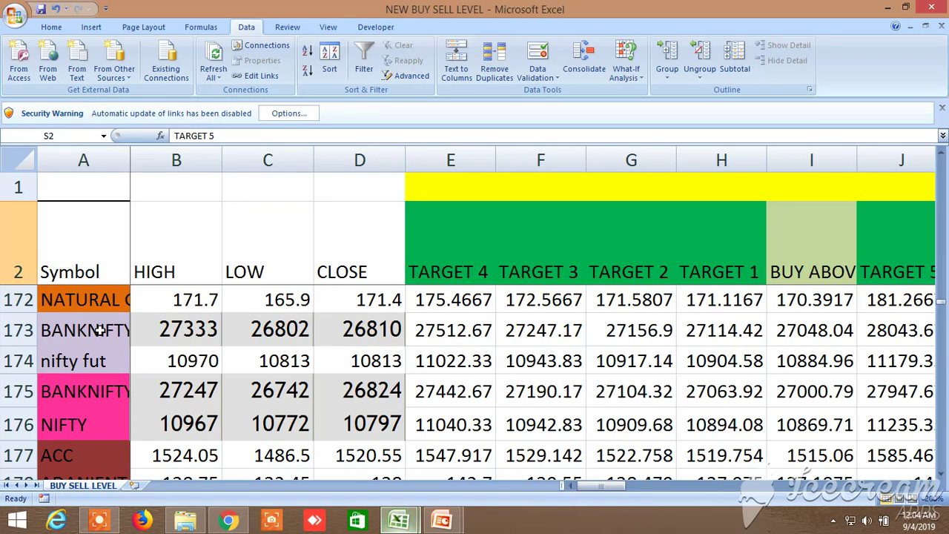
pyautogui.click(928, 486)
pyautogui.click(928, 486)
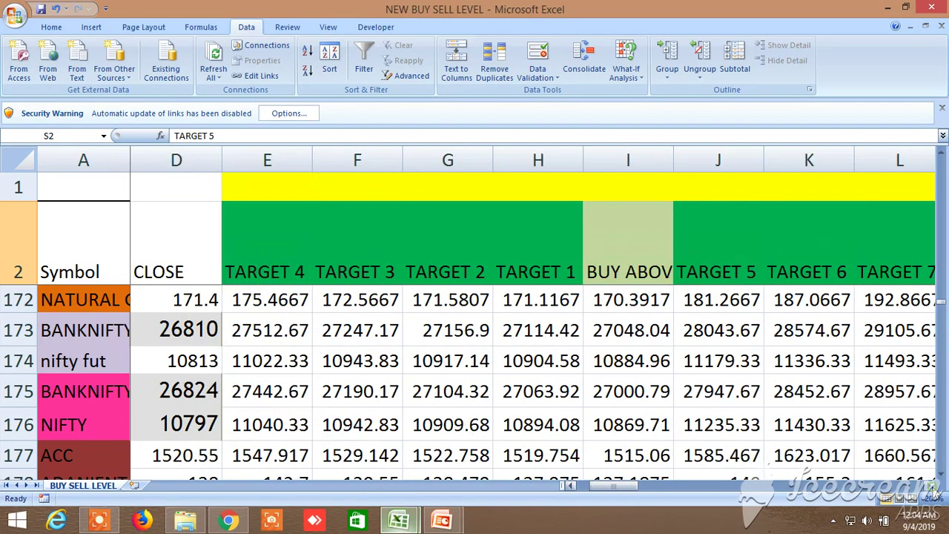
pyautogui.click(928, 485)
pyautogui.click(928, 486)
pyautogui.click(929, 486)
pyautogui.click(928, 486)
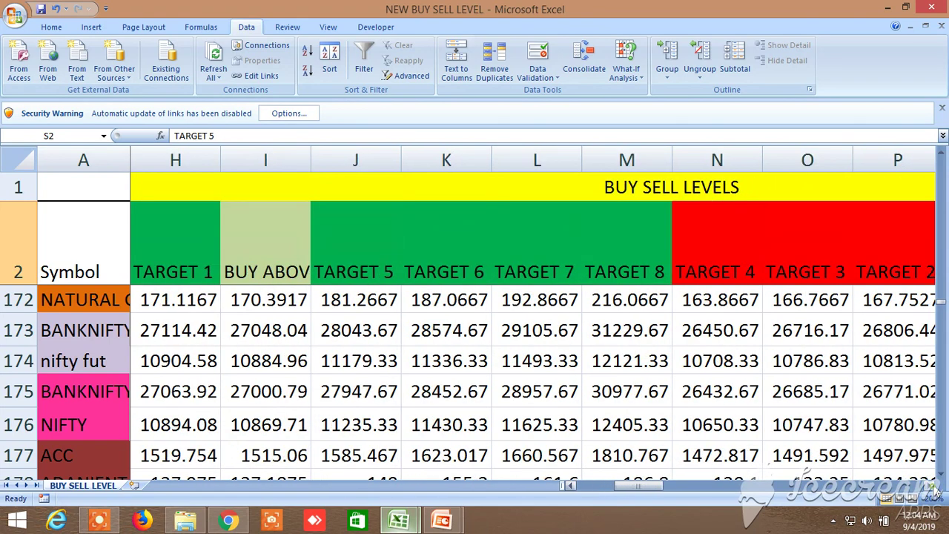
# - Examine the SELL BELOW level and sell targets in the BANKNIFTY and NIFTY rows
pyautogui.click(929, 486)
pyautogui.click(929, 486)
pyautogui.click(928, 486)
pyautogui.click(928, 486)
pyautogui.click(929, 486)
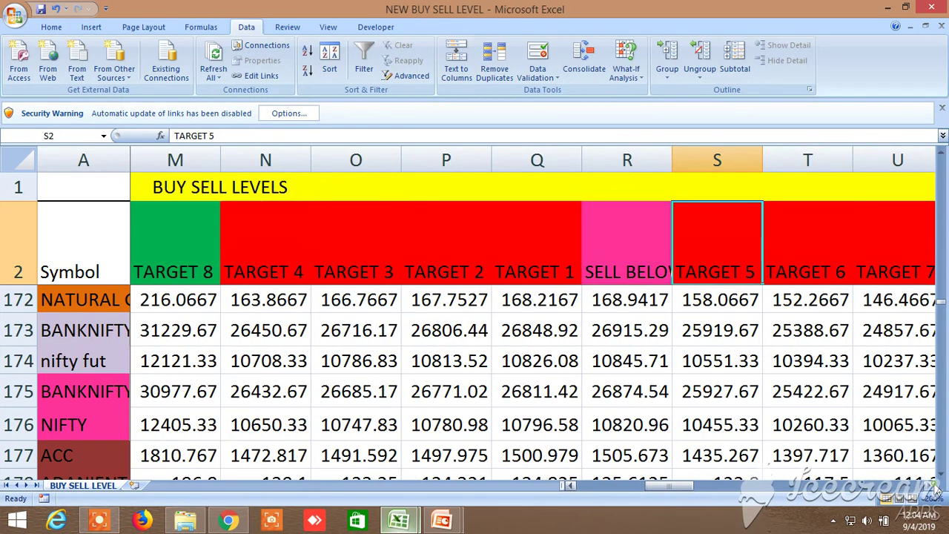
pyautogui.click(929, 486)
pyautogui.click(928, 486)
pyautogui.click(929, 486)
pyautogui.click(928, 486)
pyautogui.click(928, 486)
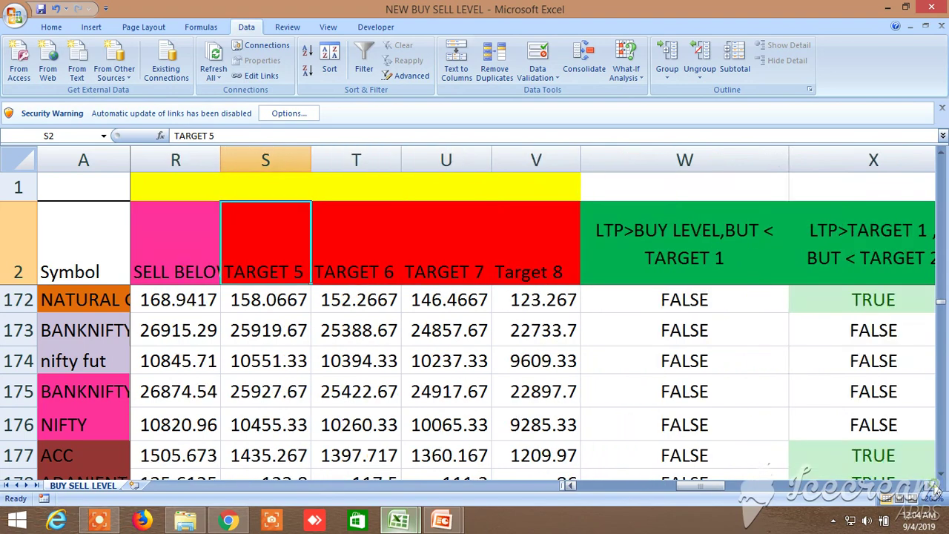
# - Check the TRUE/FALSE columns comparing LTP with the buy and sell targets for the BANKNIFTY and NIFTY rows
pyautogui.click(929, 485)
pyautogui.click(928, 485)
pyautogui.click(929, 486)
pyautogui.click(928, 485)
pyautogui.click(929, 486)
pyautogui.click(929, 486)
pyautogui.click(929, 485)
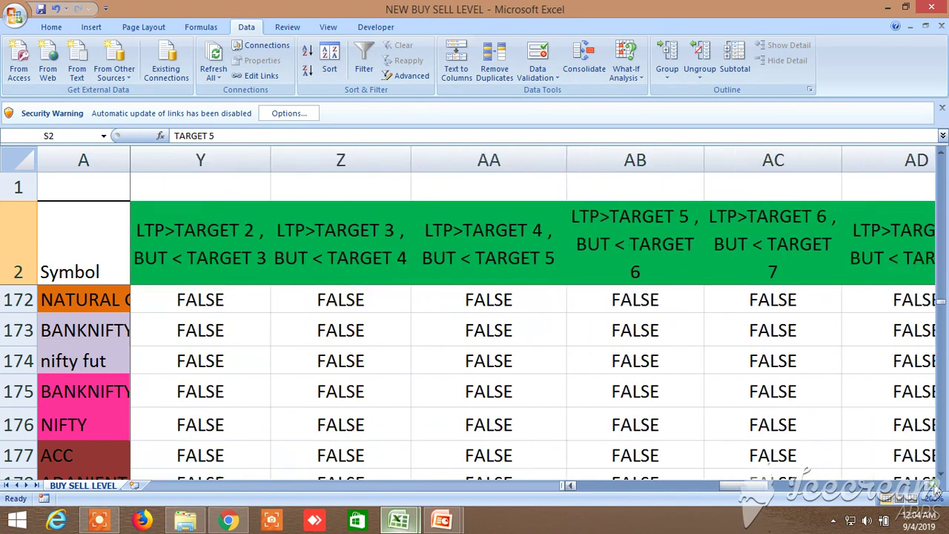
pyautogui.click(929, 486)
pyautogui.click(929, 485)
pyautogui.click(928, 485)
pyautogui.click(928, 486)
pyautogui.click(929, 485)
pyautogui.click(929, 486)
pyautogui.click(928, 485)
pyautogui.click(929, 486)
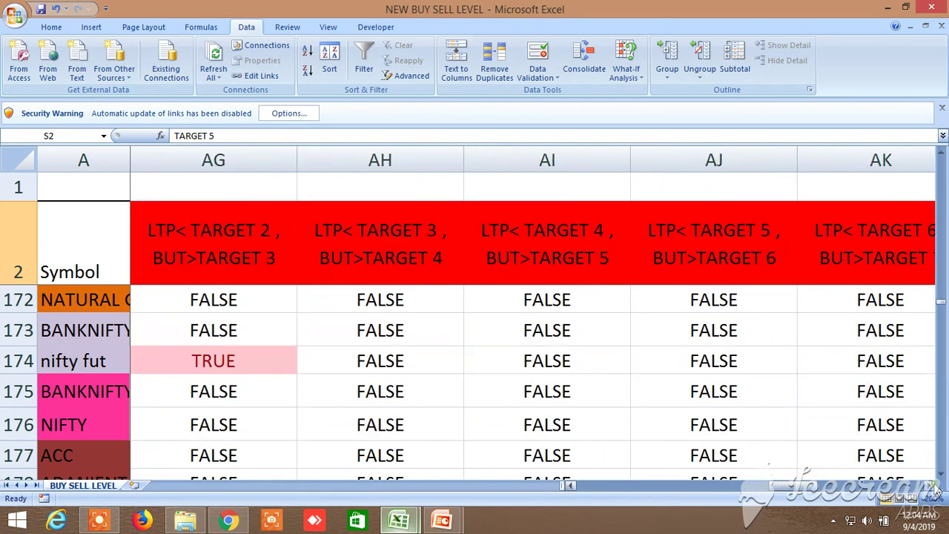
# - Examine the ALTERNATIVE BUY SELL LEVELS of the BANKNIFTY and NIFTY rows, through the SELL BELOW targets to the ADVANCE column
pyautogui.click(928, 486)
pyautogui.click(928, 485)
pyautogui.click(928, 486)
pyautogui.click(928, 486)
pyautogui.click(928, 486)
pyautogui.click(928, 486)
pyautogui.click(928, 485)
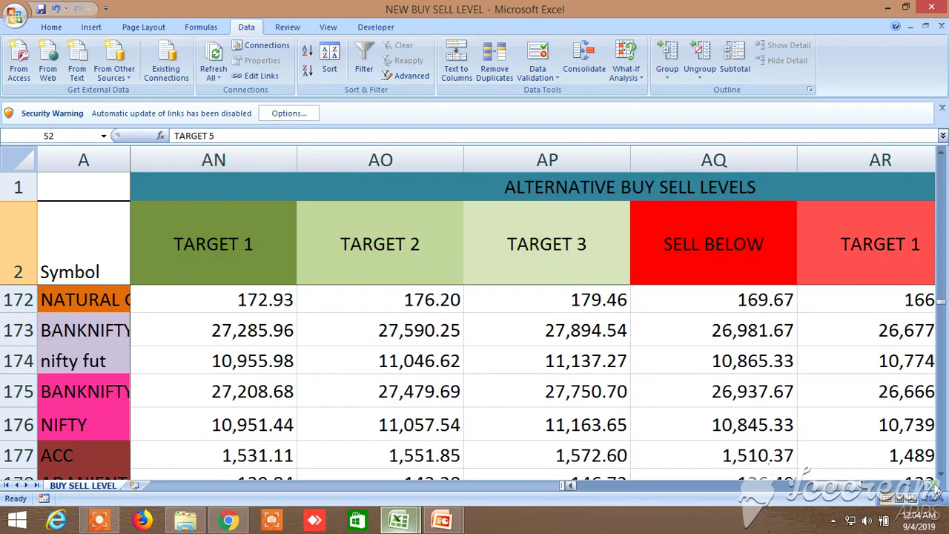
pyautogui.click(928, 486)
pyautogui.click(928, 486)
pyautogui.click(928, 486)
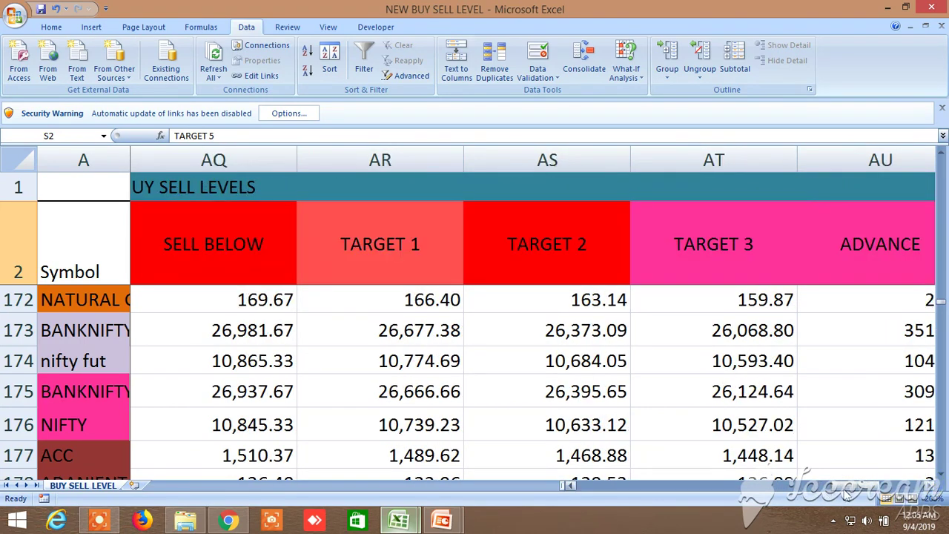
# - Examine the HIGH, LOW, CLOSE, BUY ABOVE and buy target columns of the stock rows below the indices, down to GMRINFRA
pyautogui.moveTo(848, 487); pyautogui.dragTo(535, 479)
pyautogui.scroll(-11, 210, 377)
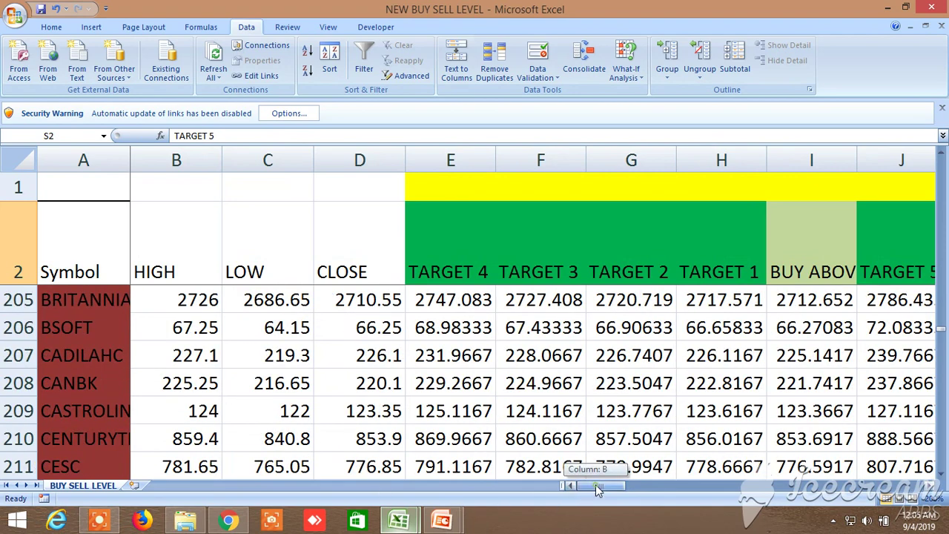
pyautogui.moveTo(595, 485); pyautogui.dragTo(482, 489)
pyautogui.scroll(-1, 206, 403)
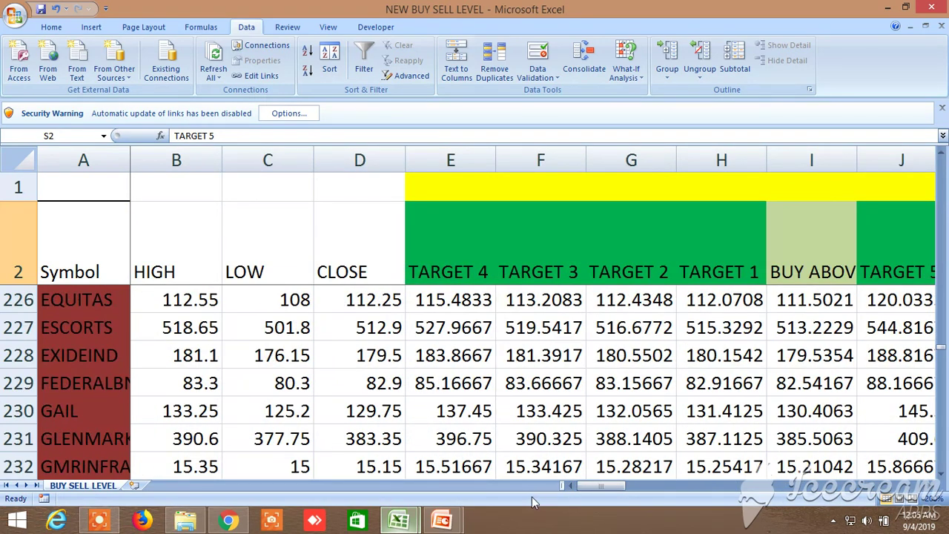
# - Return to the commodity rows from CRUDEOIL to GOLD and examine their HIGH, LOW and CLOSE prices with the BUY ABOVE levels and targets
pyautogui.moveTo(601, 485); pyautogui.dragTo(570, 479)
pyautogui.scroll(4, 244, 436)
pyautogui.scroll(17, 226, 425)
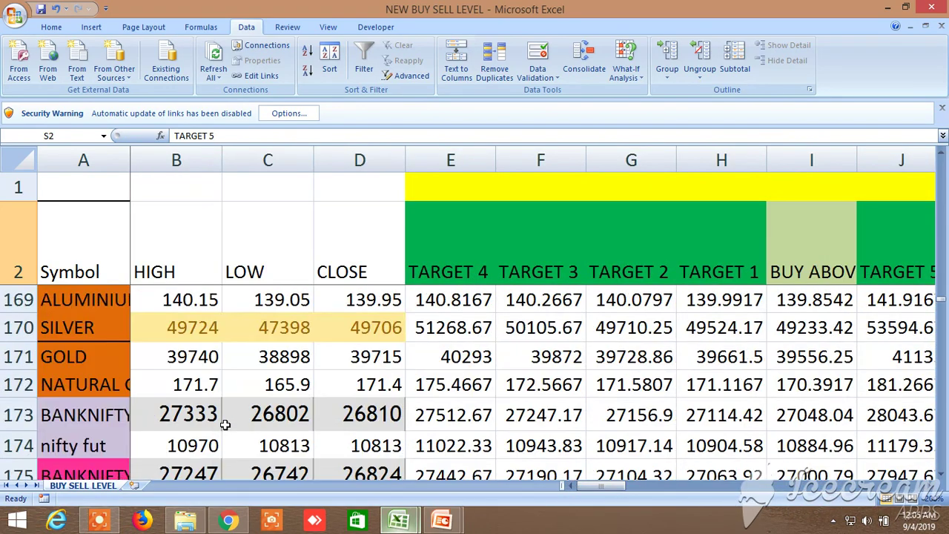
pyautogui.scroll(-1, 226, 425)
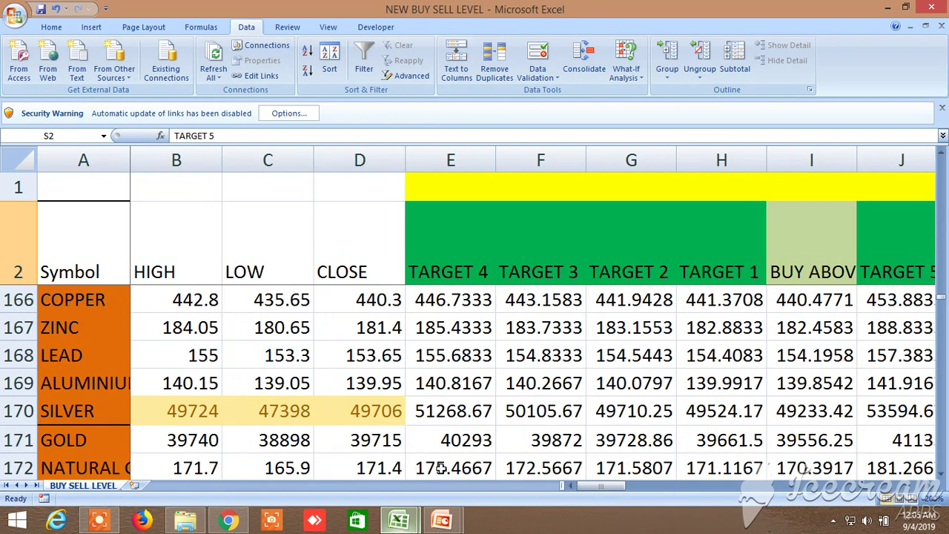
pyautogui.scroll(1, 461, 437)
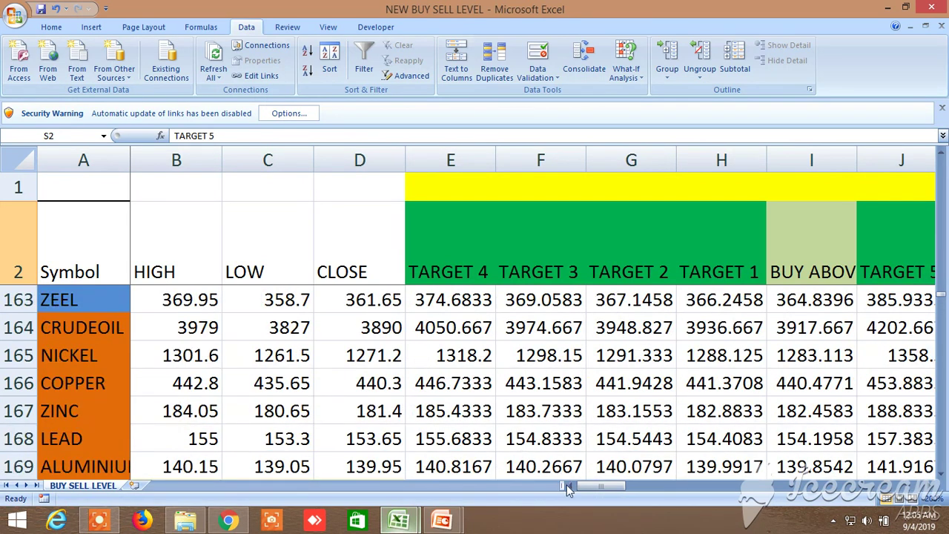
pyautogui.click(940, 474)
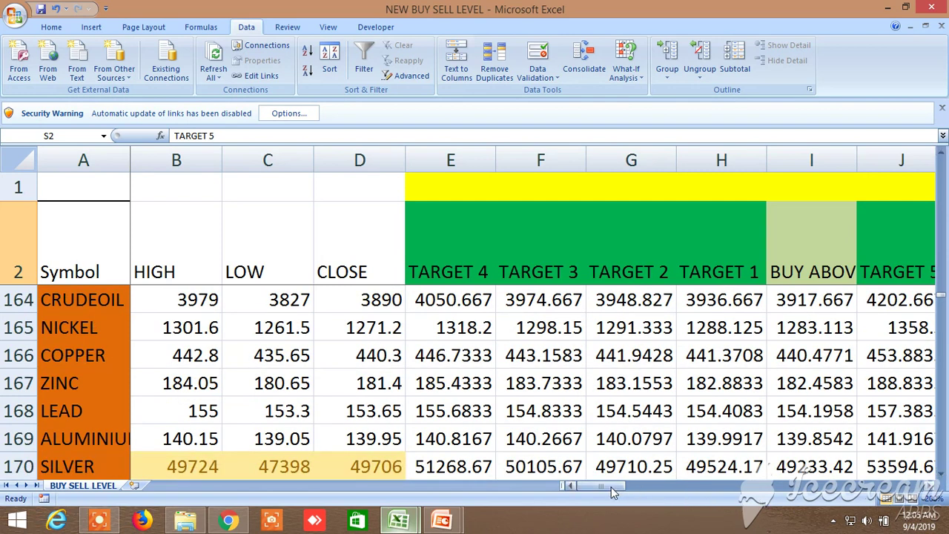
pyautogui.moveTo(611, 486); pyautogui.dragTo(592, 484)
pyautogui.scroll(-1, 250, 393)
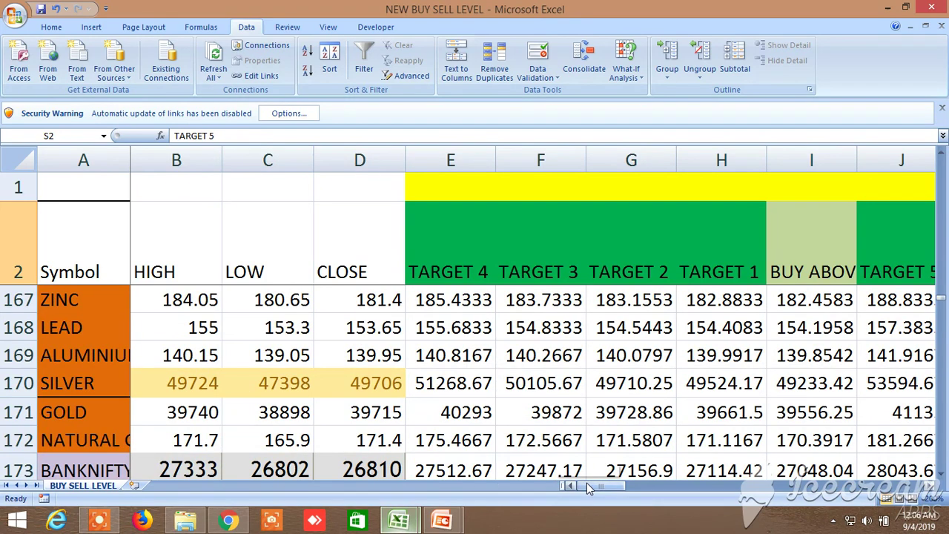